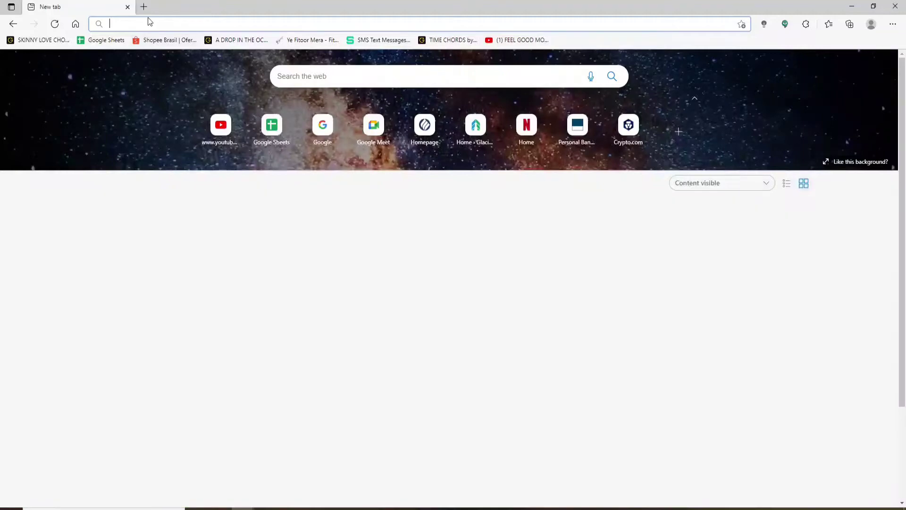
# Step: Search the web for 'google extensions' from the Edge address bar
pyautogui.write('google ex')
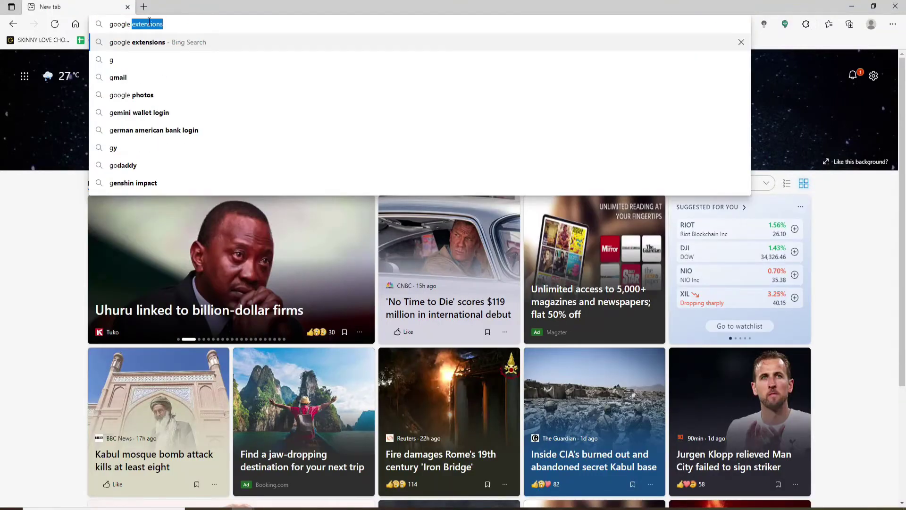
pyautogui.write('tensio')
pyautogui.press('Return')
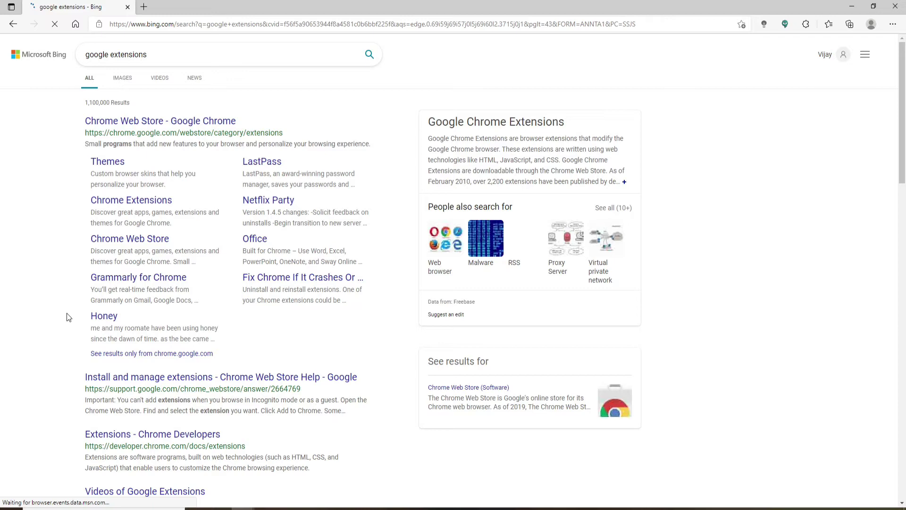
# Step: Open the Chrome Web Store, dismiss its notice, and search the store for 'screen recorder'
pyautogui.click(185, 122)
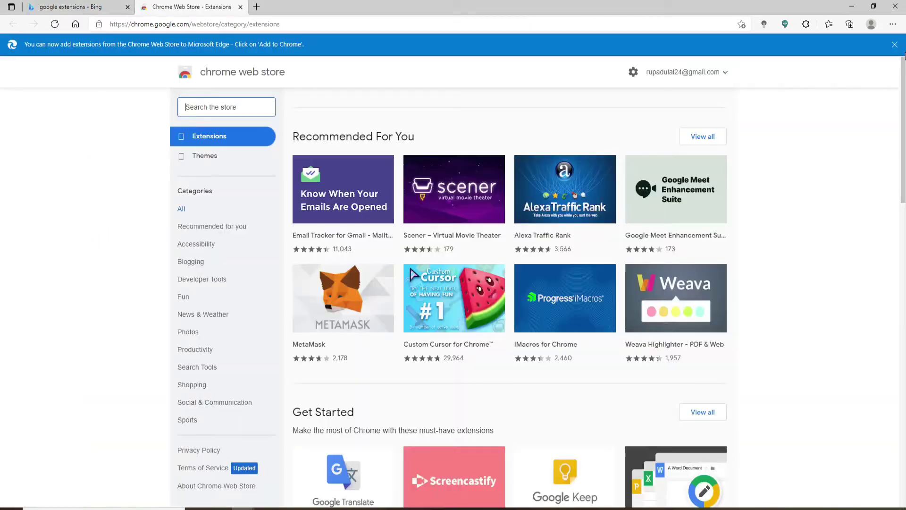
pyautogui.click(893, 38)
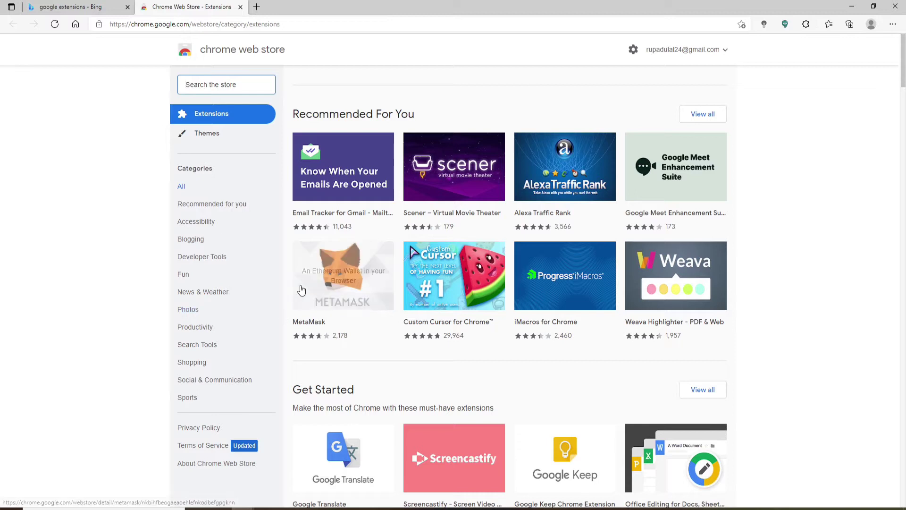
pyautogui.click(214, 84)
pyautogui.write('screen recorder')
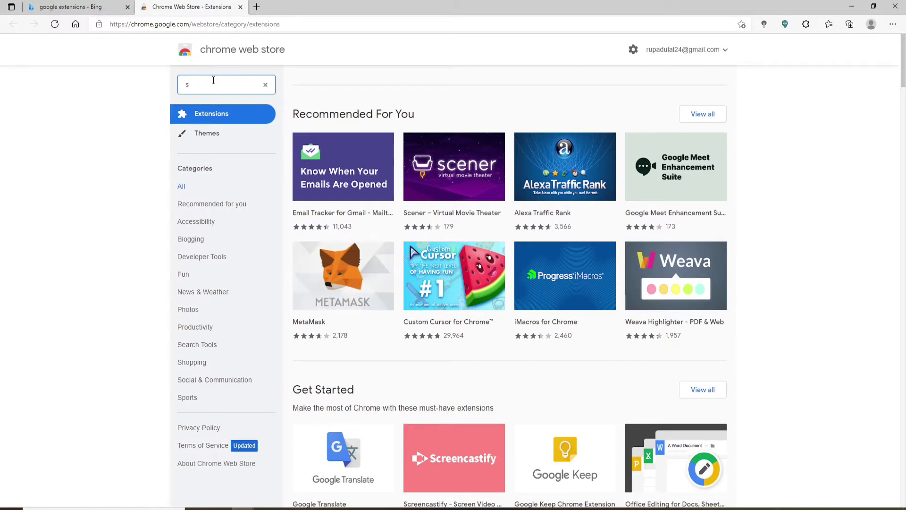
pyautogui.press('Return')
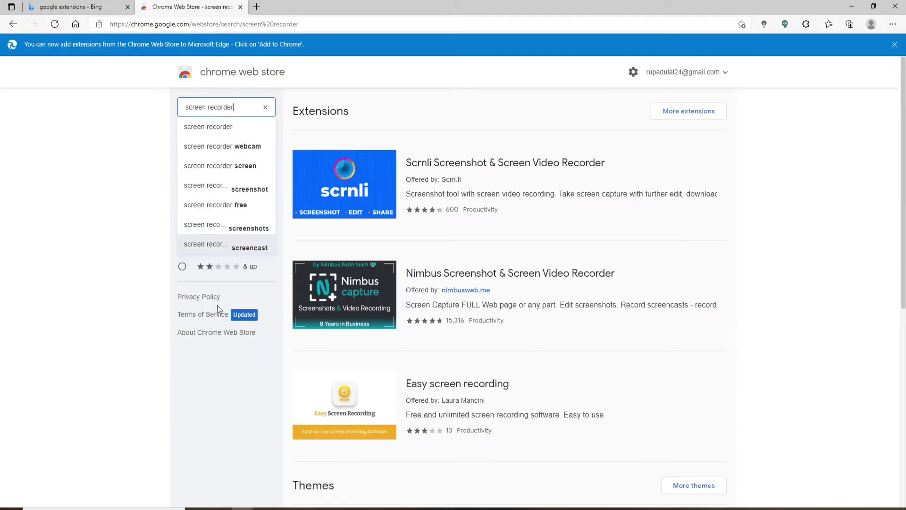
# Step: Browse the results and open the Scrnli Screenshot & Screen Video Recorder page
pyautogui.scroll(-5, 510, 332)
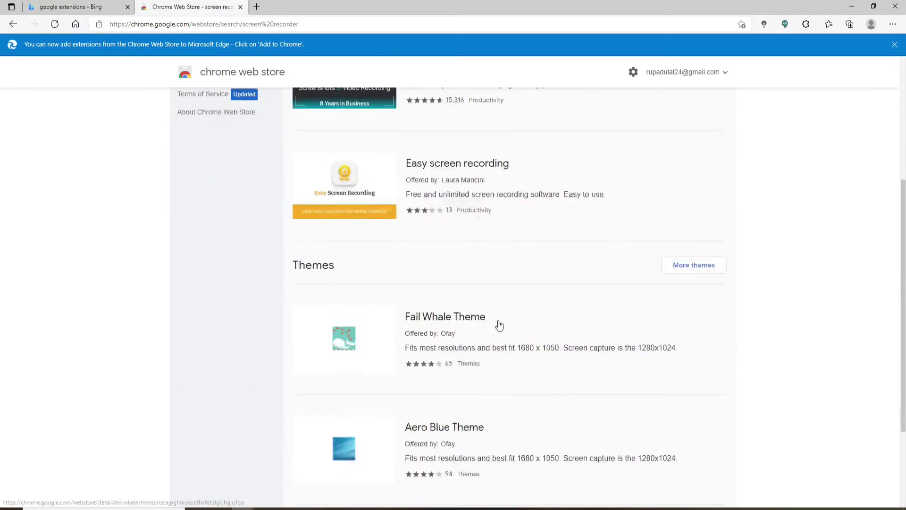
pyautogui.scroll(5, 498, 324)
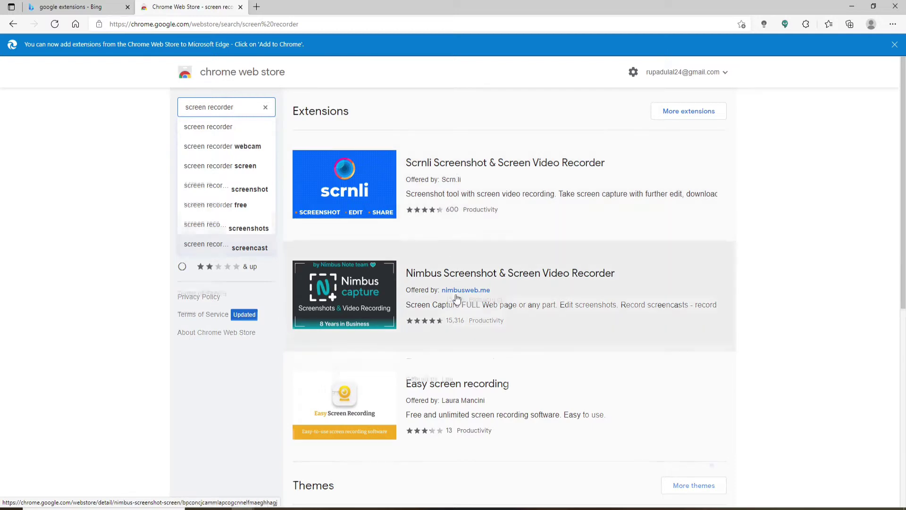
pyautogui.scroll(-4, 456, 296)
pyautogui.scroll(4, 457, 299)
pyautogui.scroll(1, 456, 296)
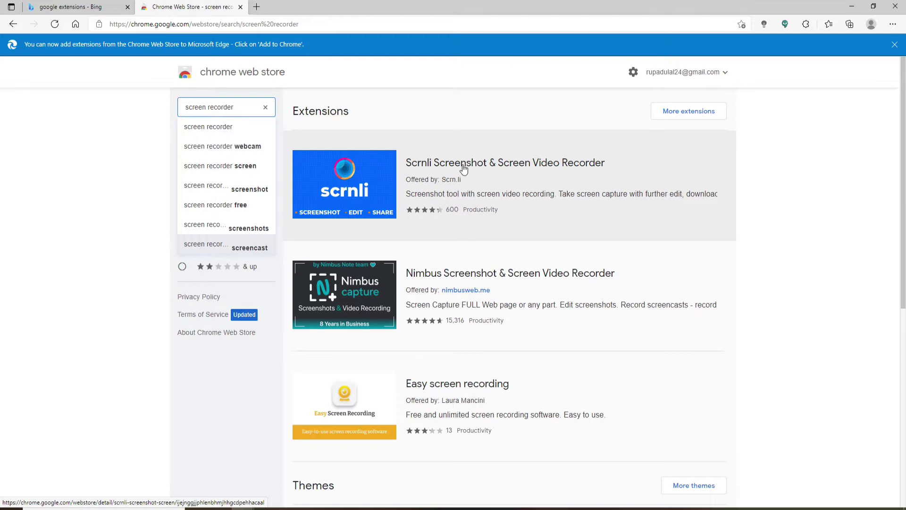
pyautogui.click(463, 164)
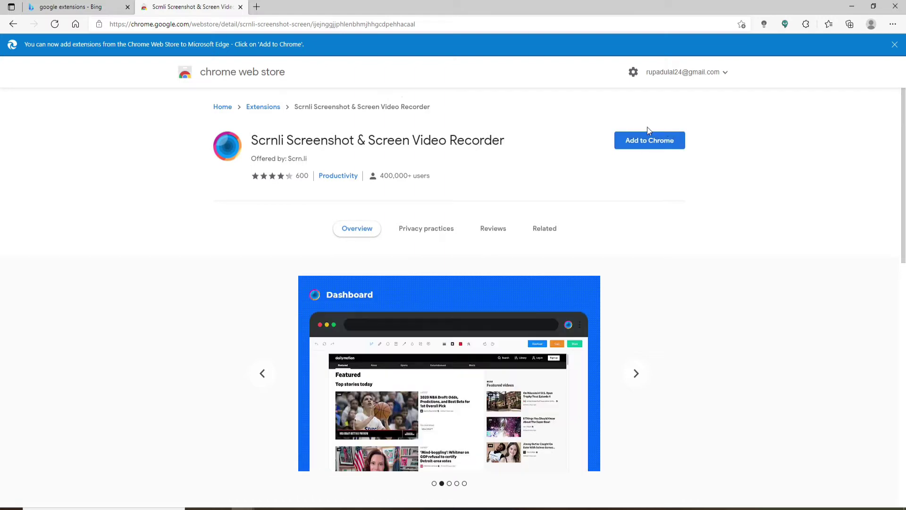
# Step: Add Scrnli Screenshot & Screen Video Recorder to the browser and confirm the installation
pyautogui.click(651, 143)
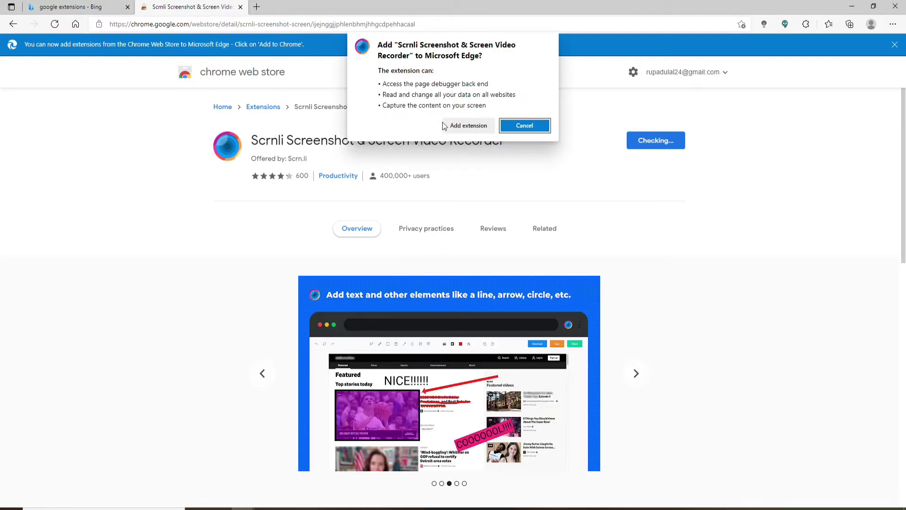
pyautogui.click(465, 125)
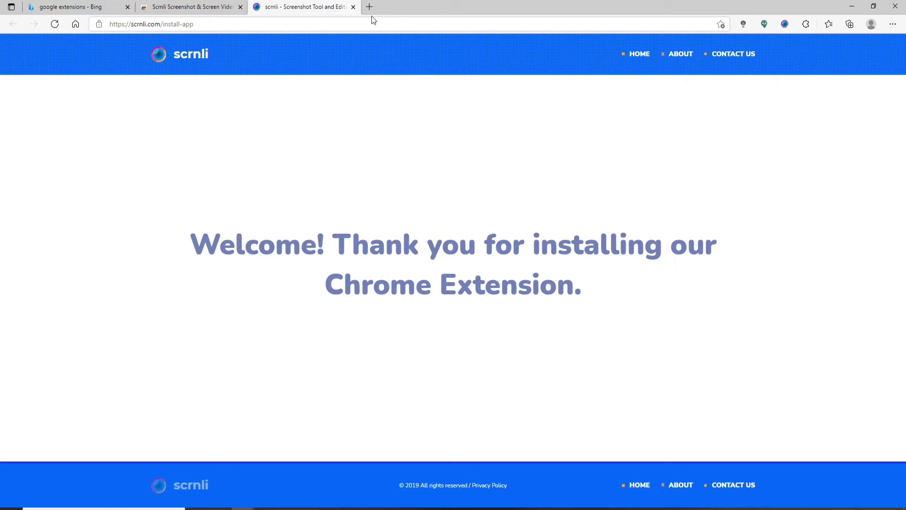
# Step: Close the Scrnli welcome, Chrome Web Store and Bing results tabs
pyautogui.click(353, 6)
pyautogui.click(240, 6)
pyautogui.click(127, 7)
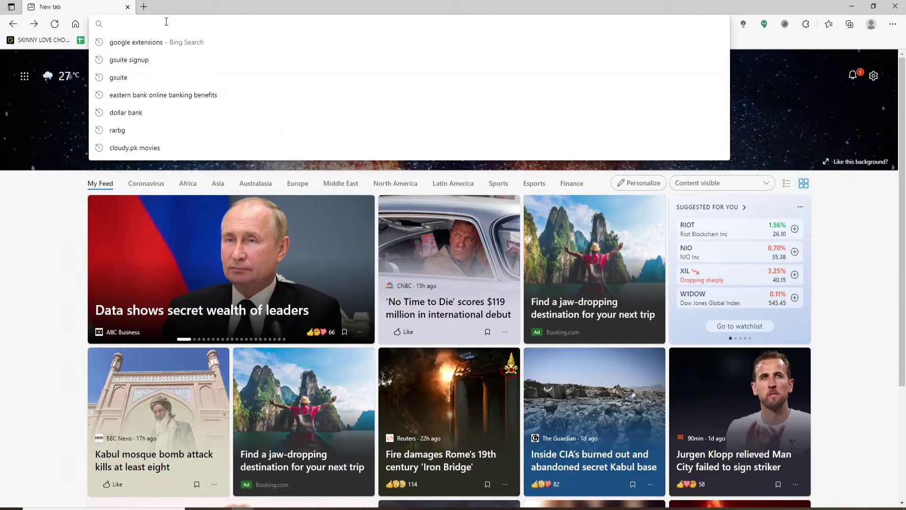
# Step: Go to the Google Meet home page with 'meet', then add a blank new tab
pyautogui.write('meet.google.com')
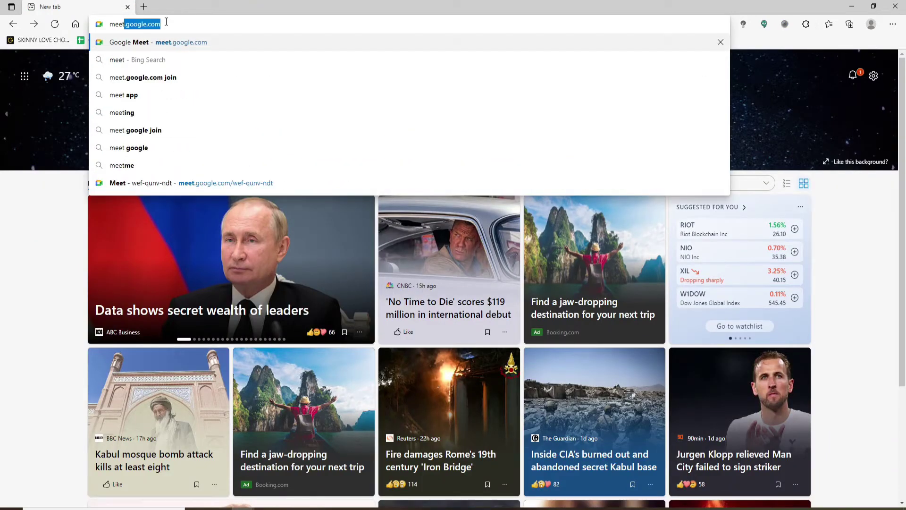
pyautogui.press('Return')
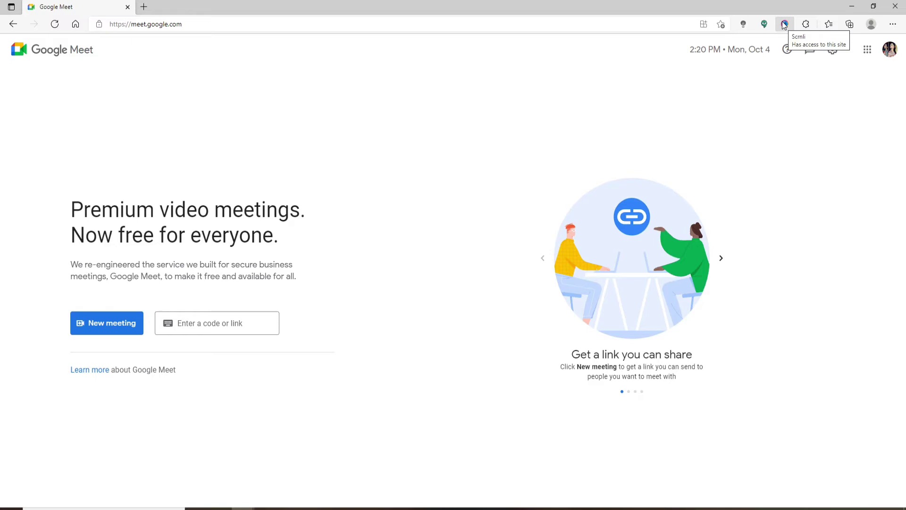
pyautogui.click(144, 6)
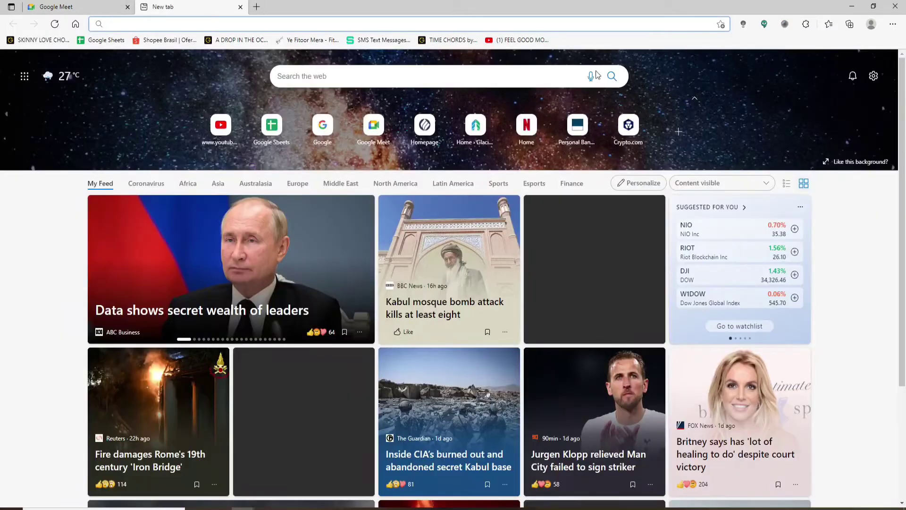
# Step: Set Scrnli to 'Show in toolbar' from the Extensions panel's more-actions menu
pyautogui.click(783, 26)
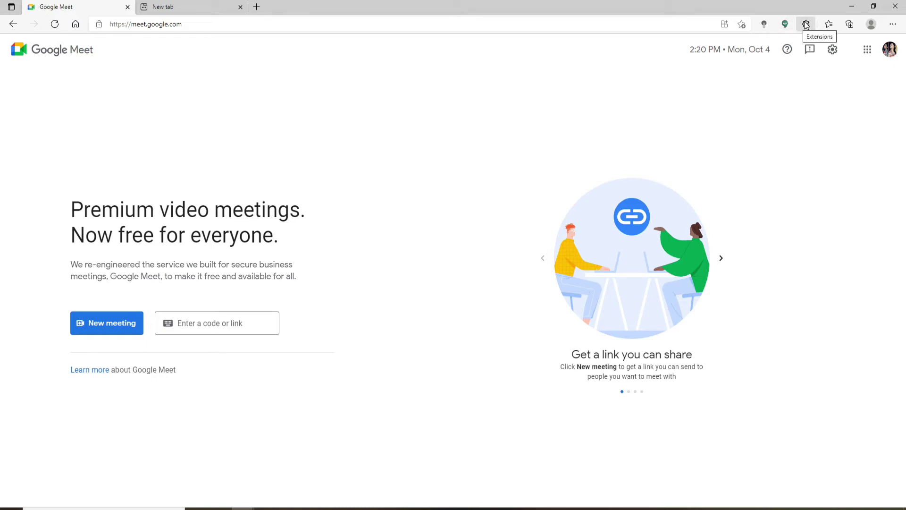
pyautogui.click(806, 26)
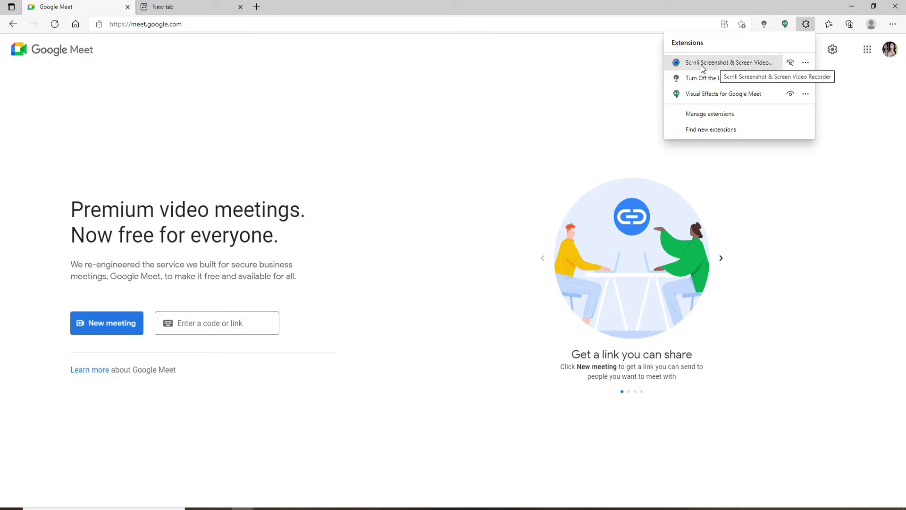
pyautogui.click(806, 62)
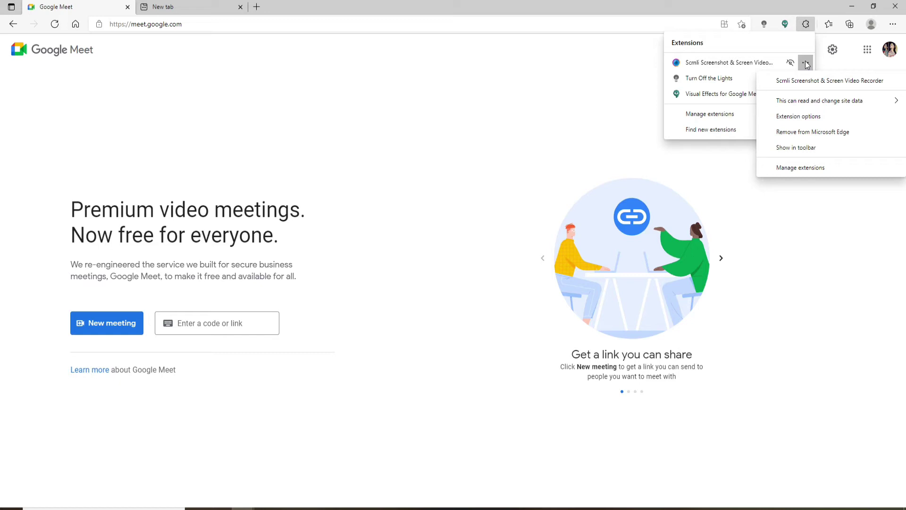
pyautogui.click(805, 148)
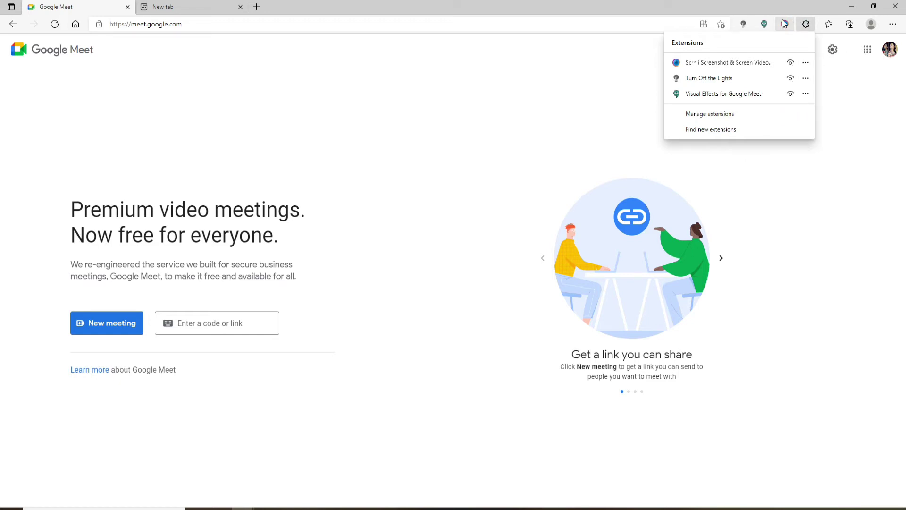
pyautogui.click(289, 302)
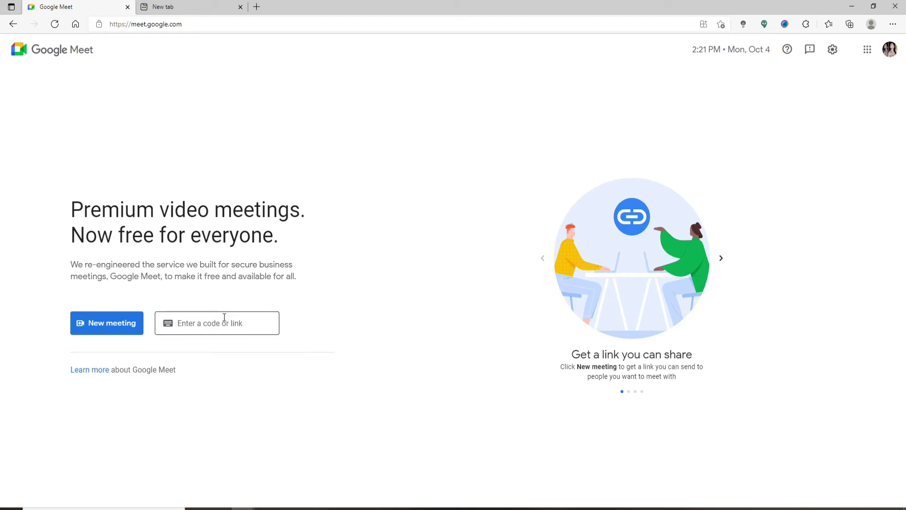
# Step: Start an instant meeting from Google Meet's New meeting menu
pyautogui.click(104, 325)
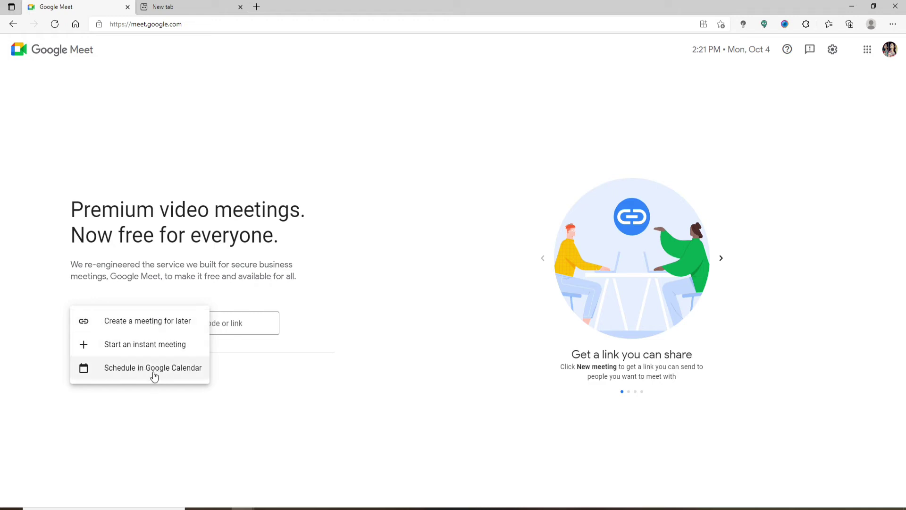
pyautogui.click(147, 344)
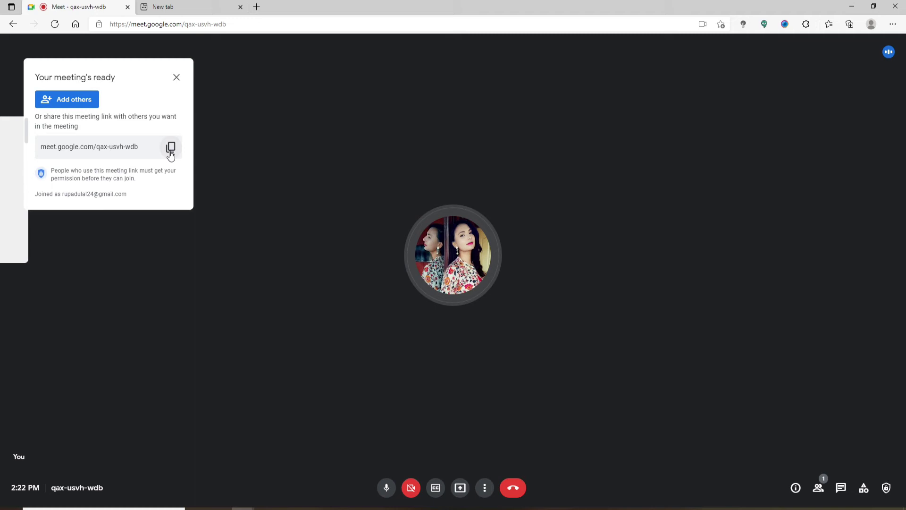
# Step: Dismiss the meeting-ready notice and set Scrnli to record video of the browser window
pyautogui.click(228, 171)
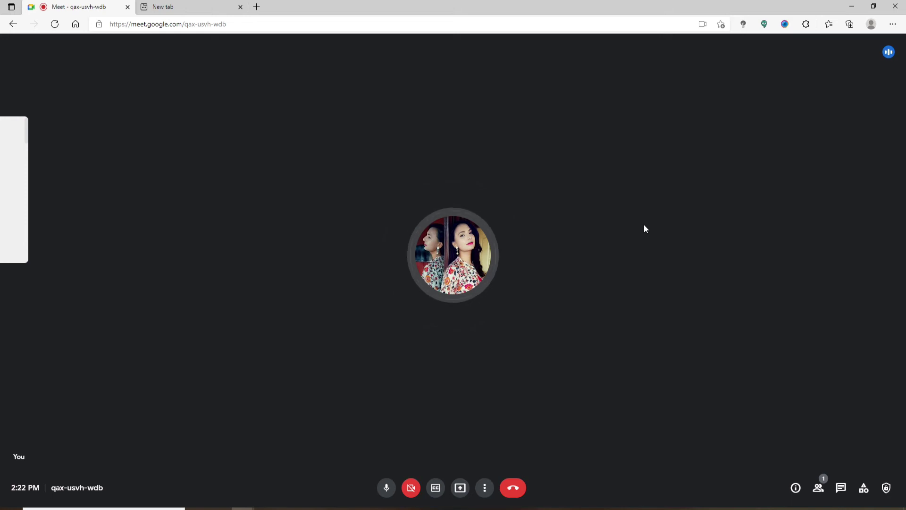
pyautogui.click(785, 24)
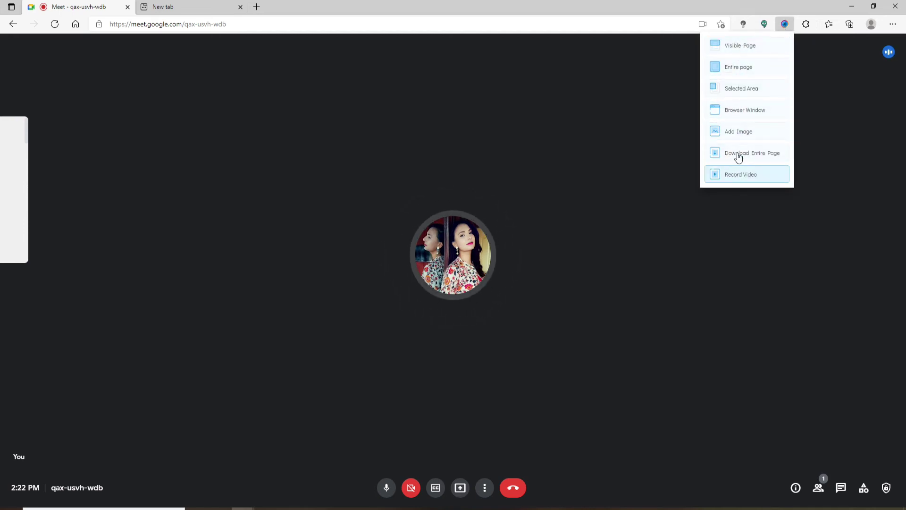
pyautogui.click(740, 179)
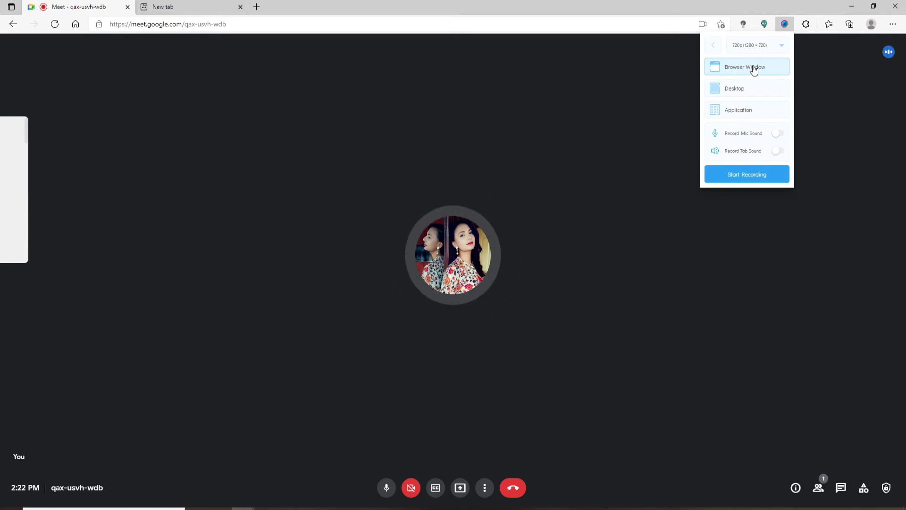
pyautogui.click(752, 91)
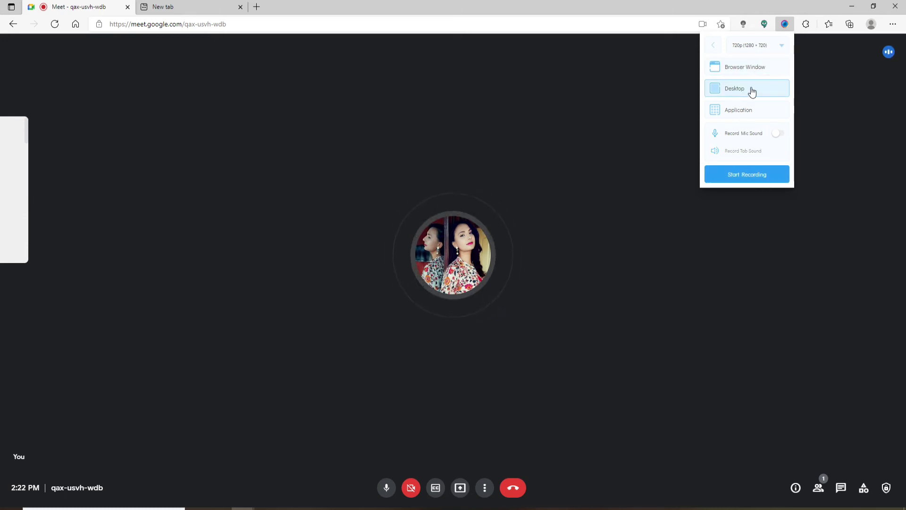
pyautogui.click(744, 114)
pyautogui.click(729, 89)
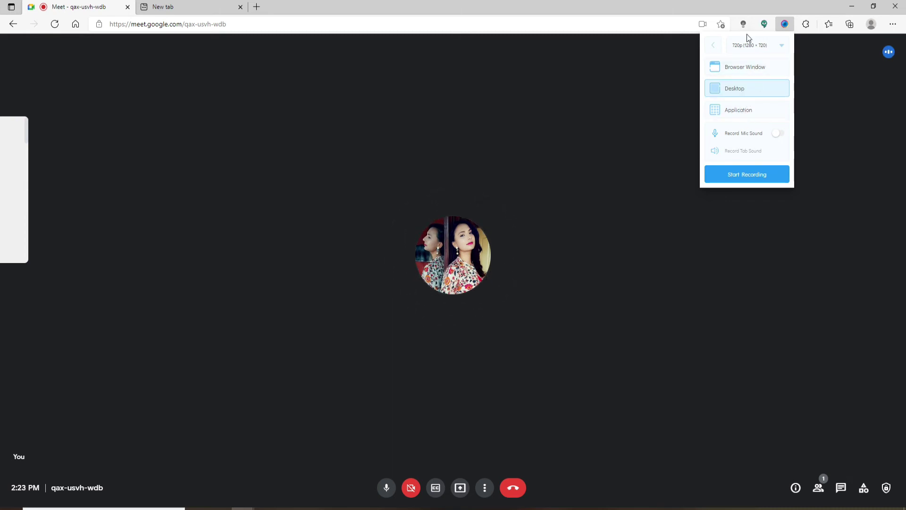
pyautogui.click(742, 69)
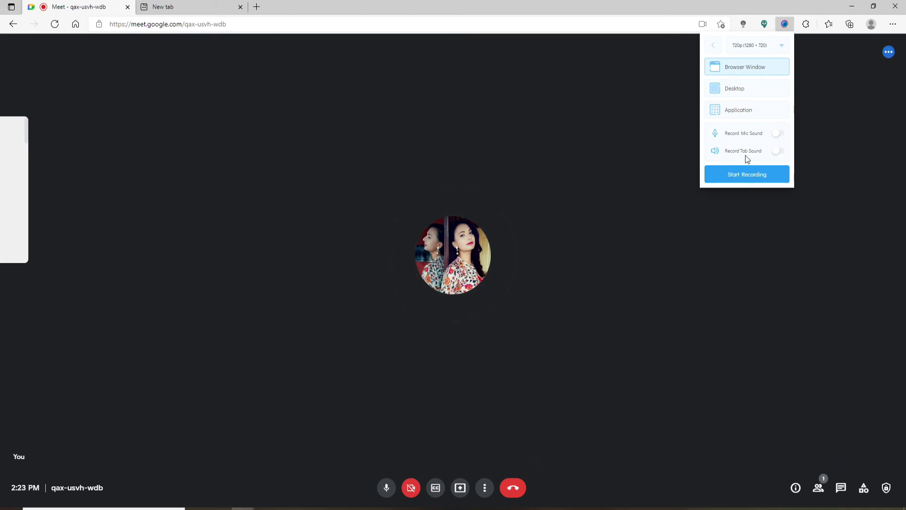
# Step: Turn on Record Tab Sound and Record Mic Sound, and allow microphone access
pyautogui.click(777, 152)
pyautogui.click(780, 133)
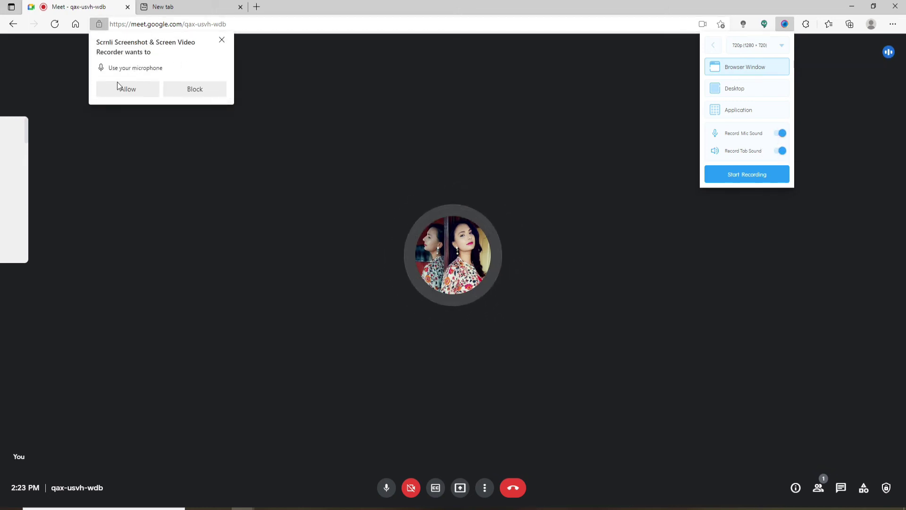
pyautogui.click(129, 90)
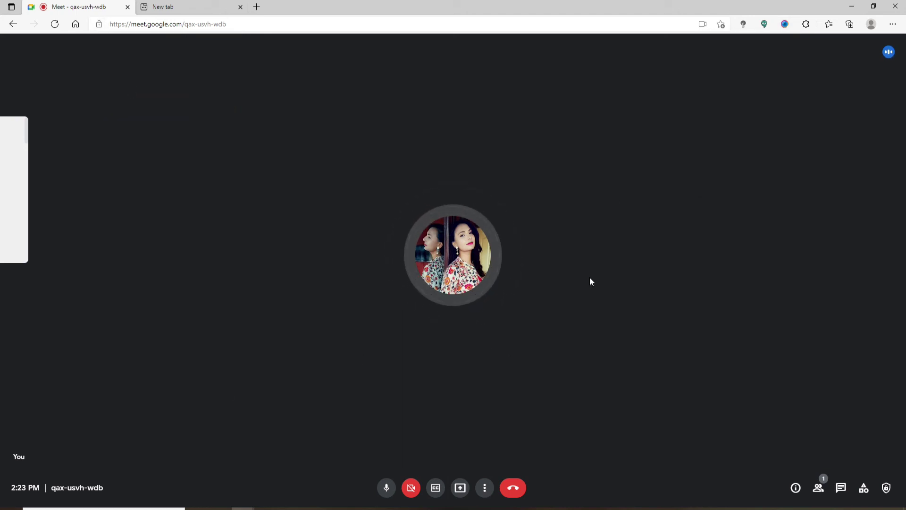
# Step: Leave the Google Meet call and close the Edge window
pyautogui.click(513, 487)
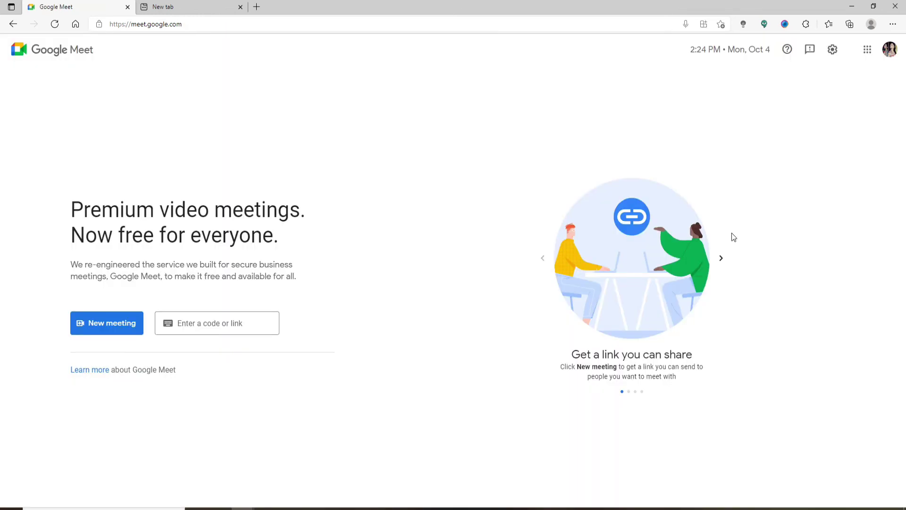
pyautogui.click(852, 7)
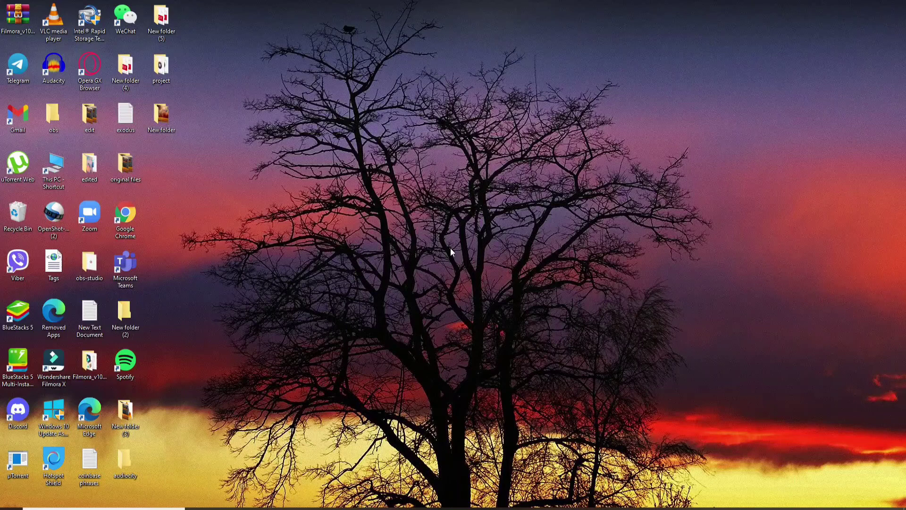